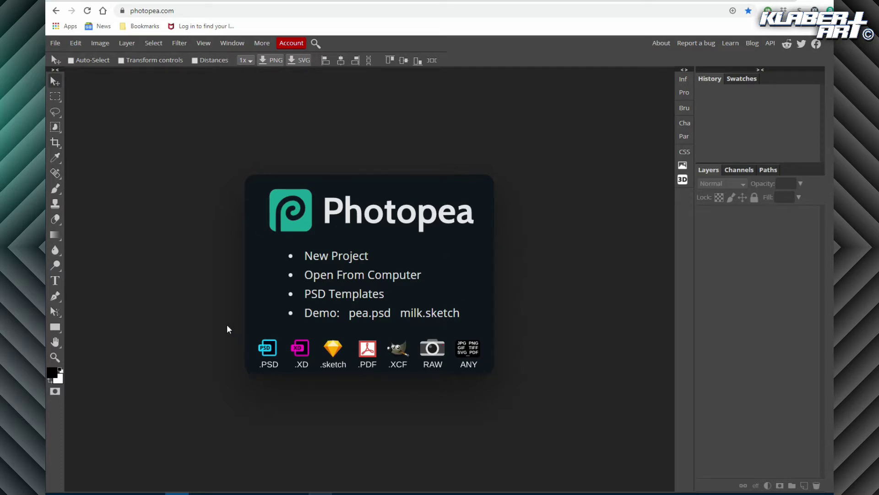
Create a new project of 1280 × 720 px at 72 DPI with a white background.
click(54, 43)
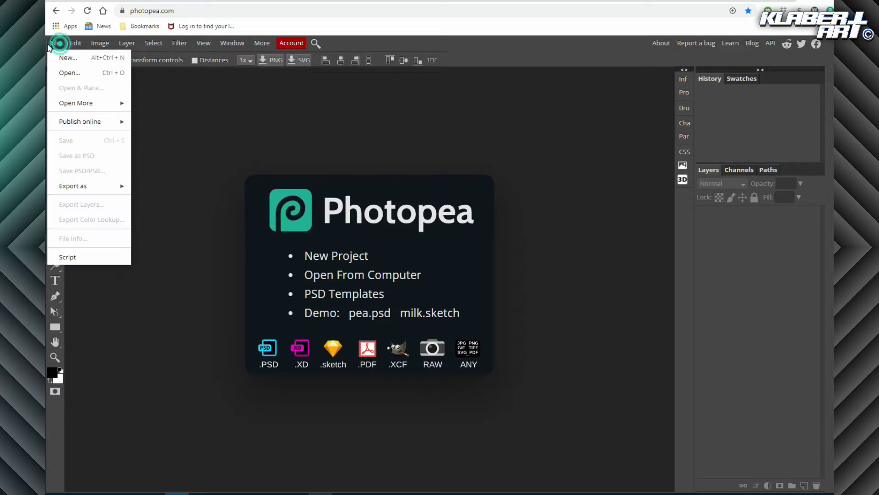
click(64, 55)
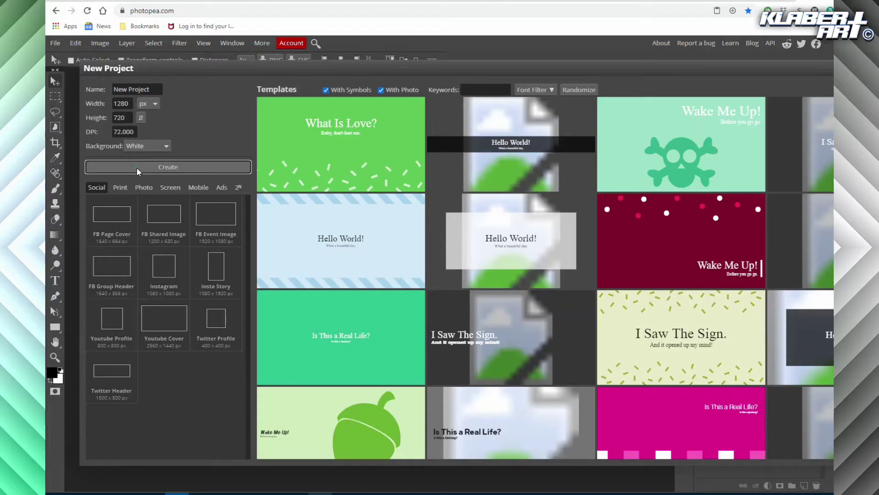
click(326, 320)
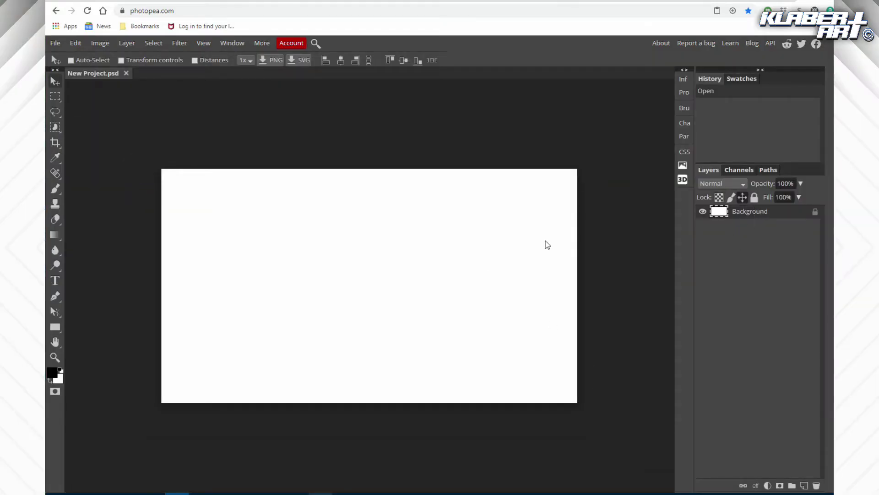
Set the Type tool's font to the EmbossedBlackWid blackletter typeface.
click(56, 281)
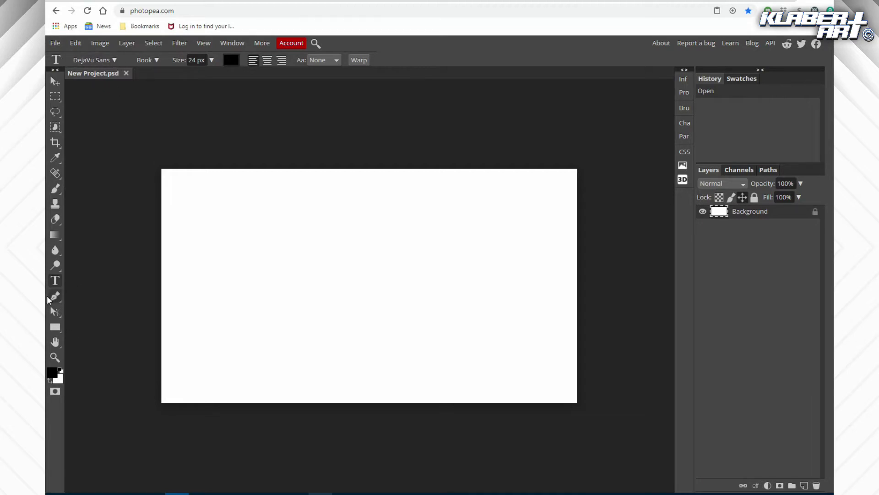
click(115, 60)
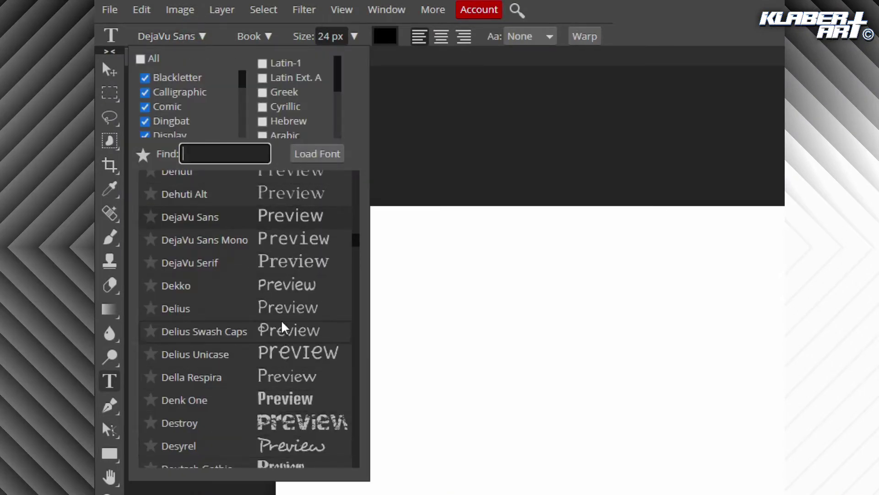
scroll(278, 324, down, 3)
scroll(277, 324, down, 5)
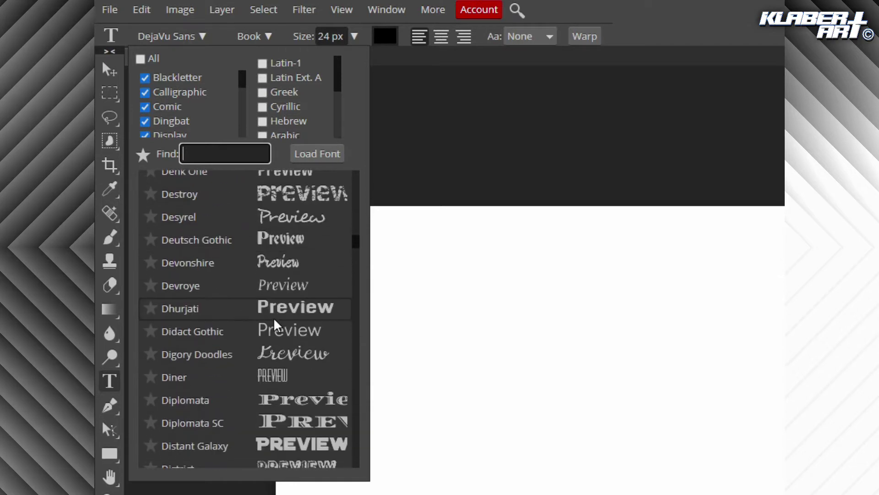
scroll(274, 323, down, 4)
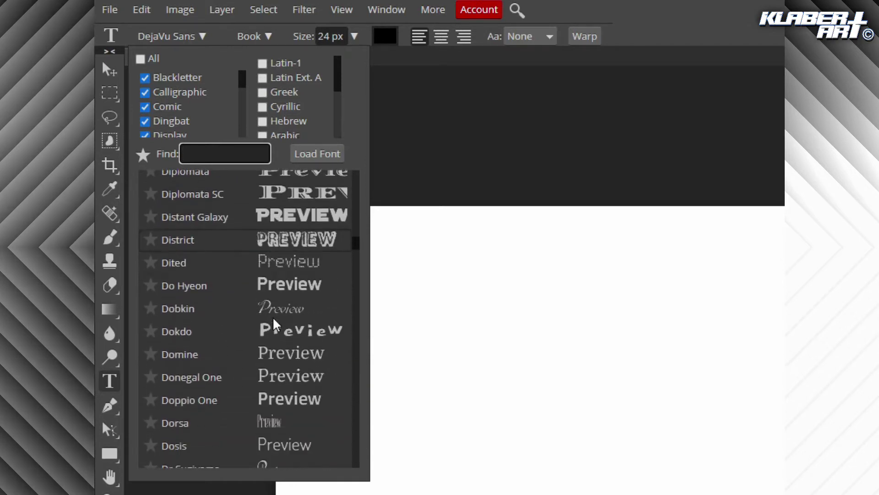
scroll(274, 323, down, 6)
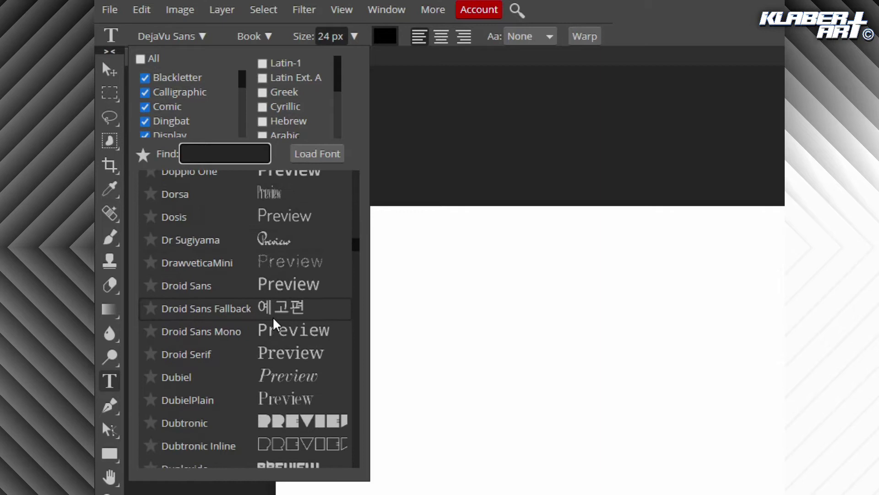
scroll(275, 323, down, 4)
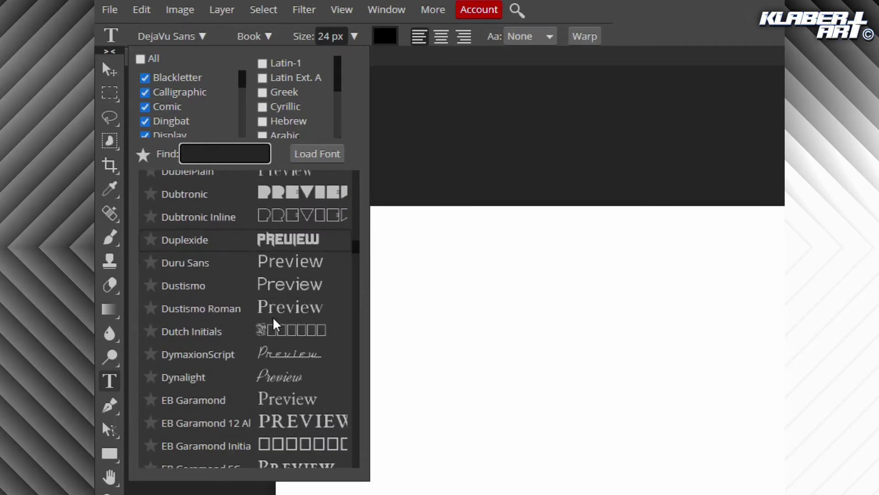
scroll(275, 323, down, 6)
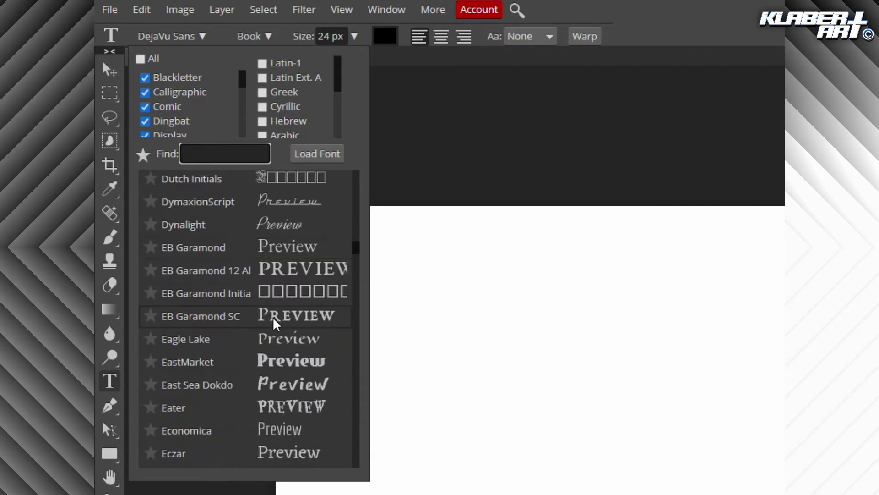
scroll(274, 324, down, 2)
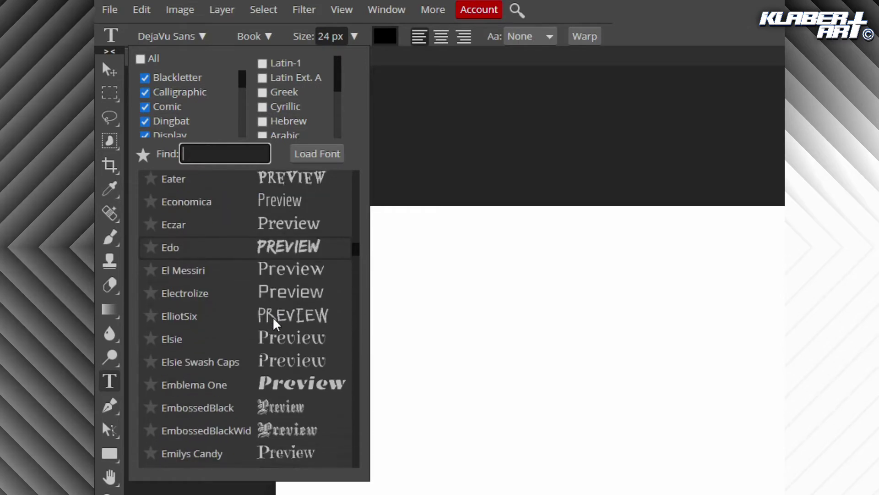
scroll(274, 324, down, 3)
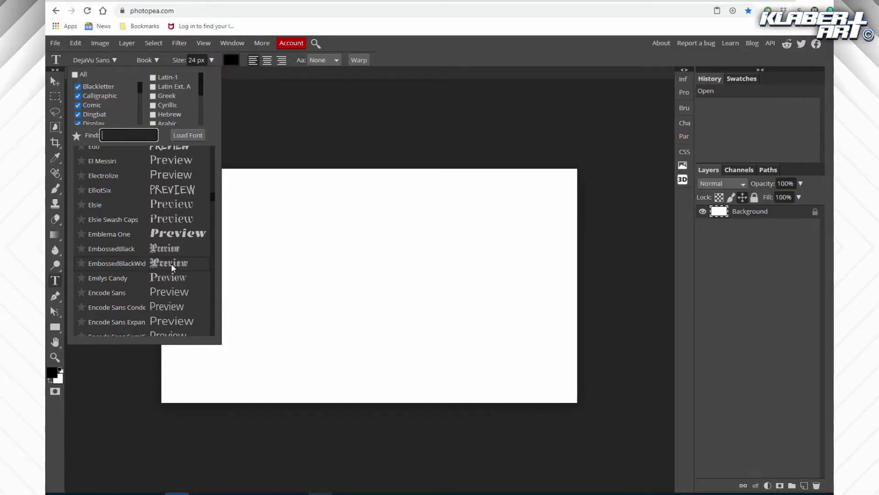
click(171, 264)
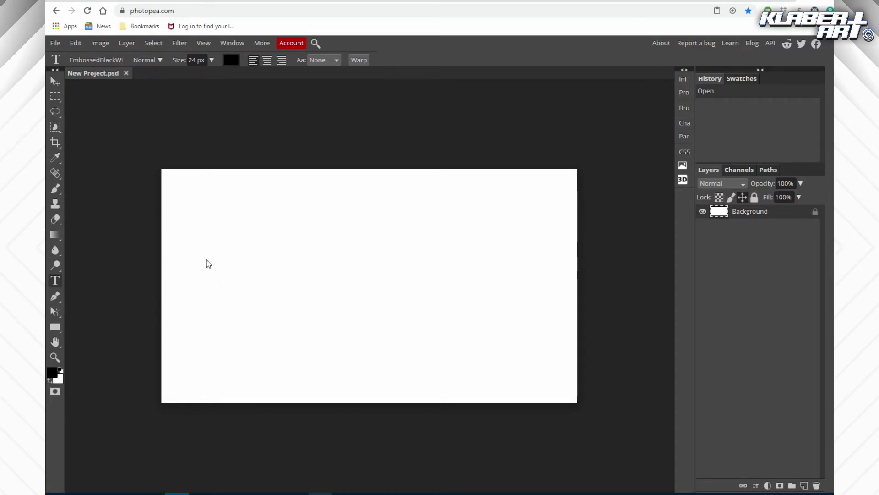
Add the text "Klaber Art" and free-transform it to about 617% width and 642% height across the middle of the canvas.
click(221, 272)
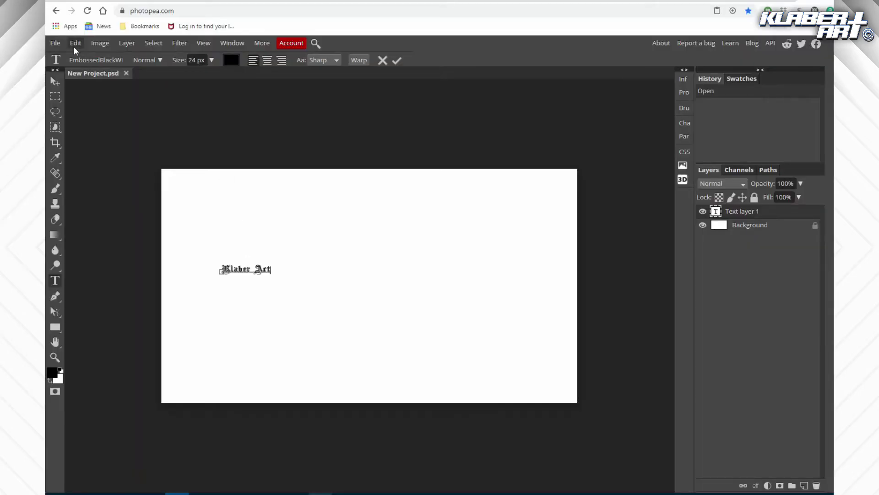
click(75, 43)
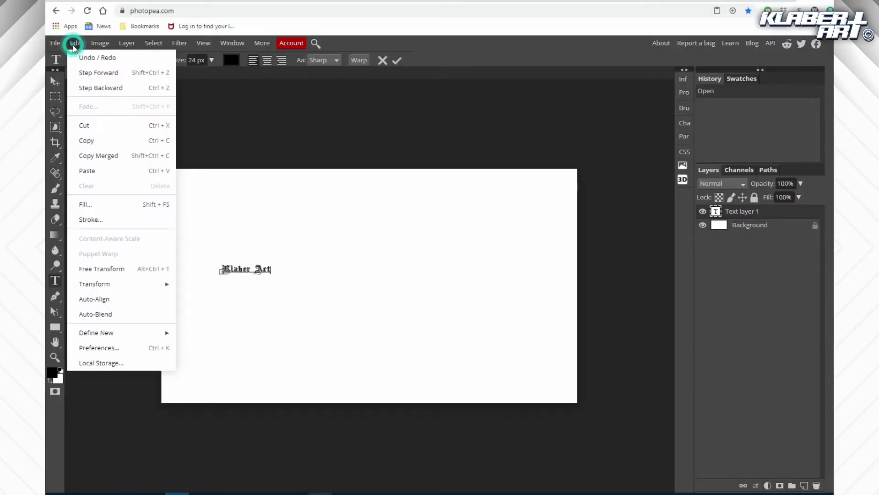
click(134, 266)
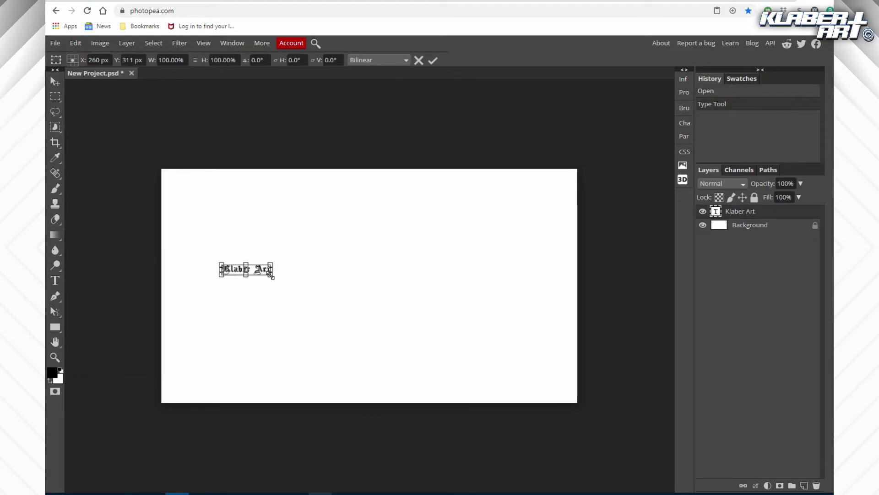
drag(271, 275, 522, 329)
drag(476, 313, 469, 294)
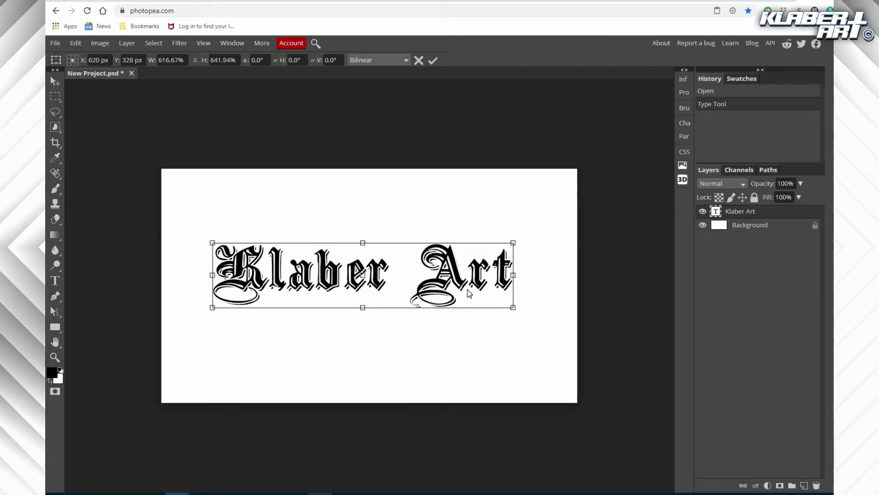
key(Return)
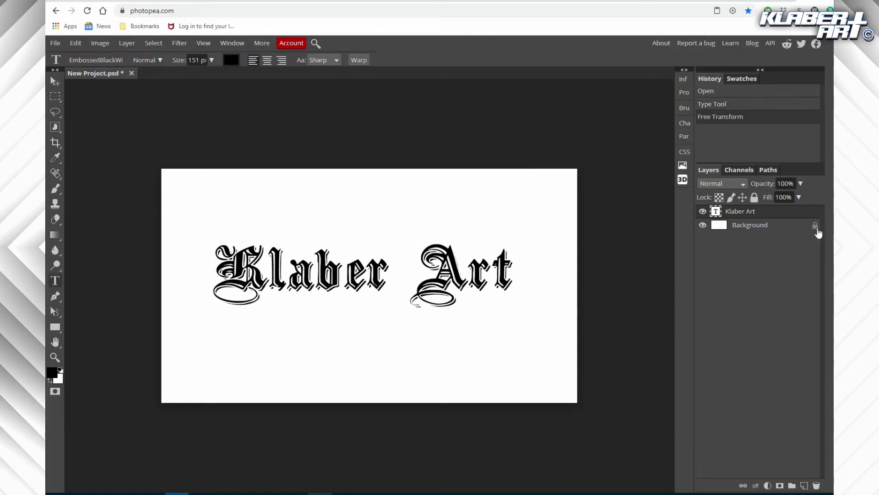
Delete the Background layer so that only the text layer remains.
click(769, 226)
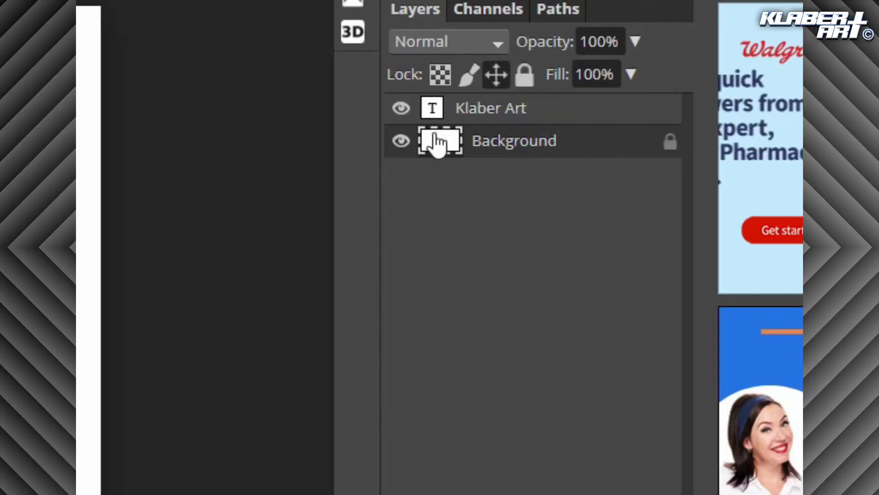
right_click(581, 153)
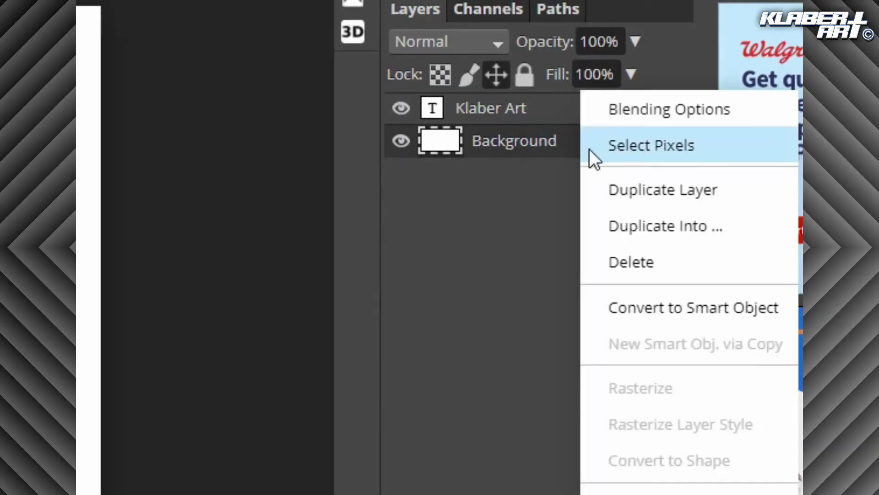
click(655, 260)
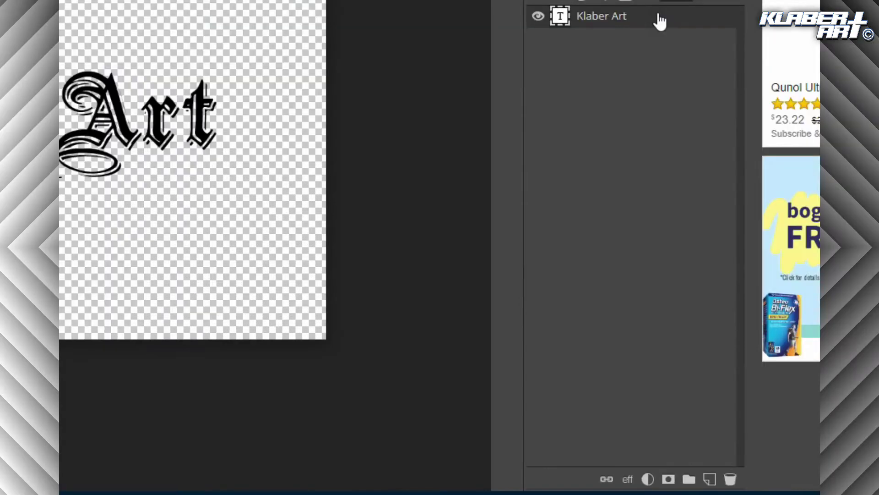
Open the text layer's blending options and enable a Gradient Overlay.
right_click(774, 214)
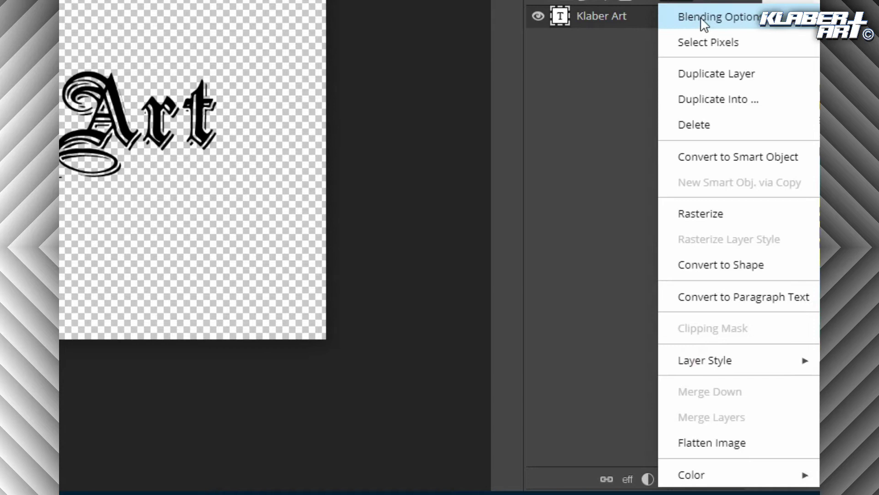
click(703, 18)
drag(342, 121, 679, 119)
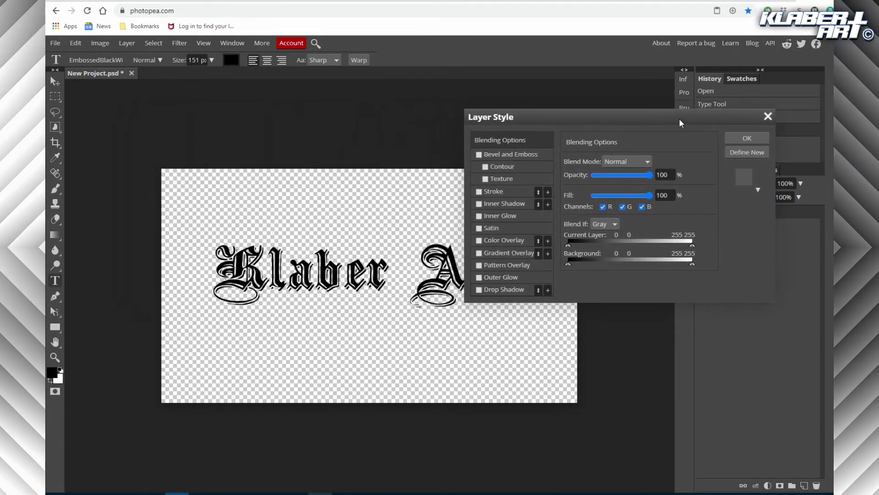
click(479, 253)
click(506, 252)
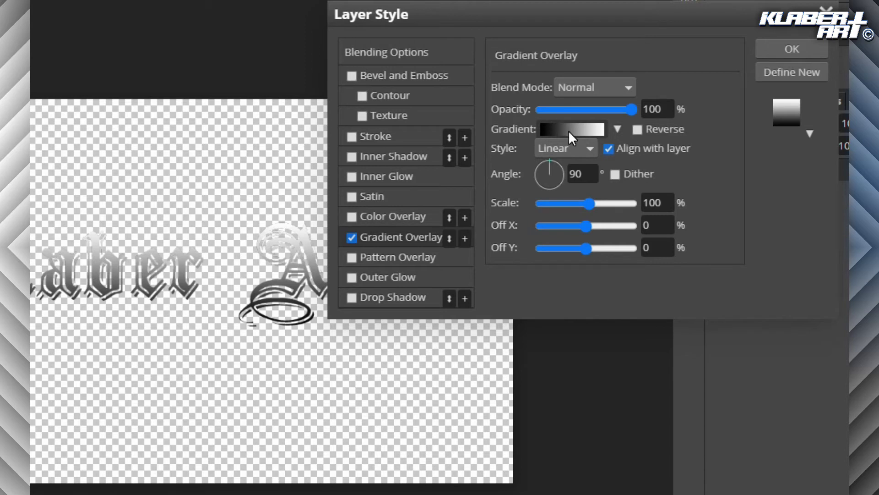
Choose the orange-yellow-orange preset for the Gradient Overlay and apply the layer style.
click(618, 129)
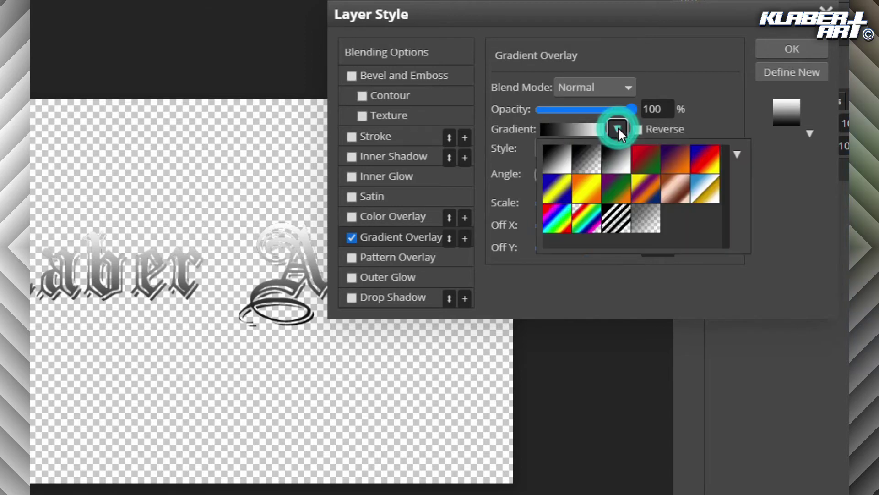
click(678, 159)
click(591, 190)
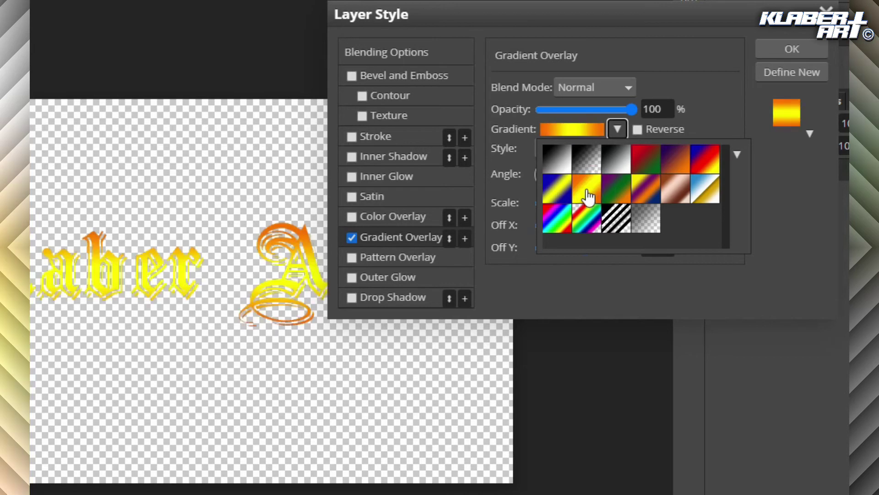
click(546, 194)
click(616, 228)
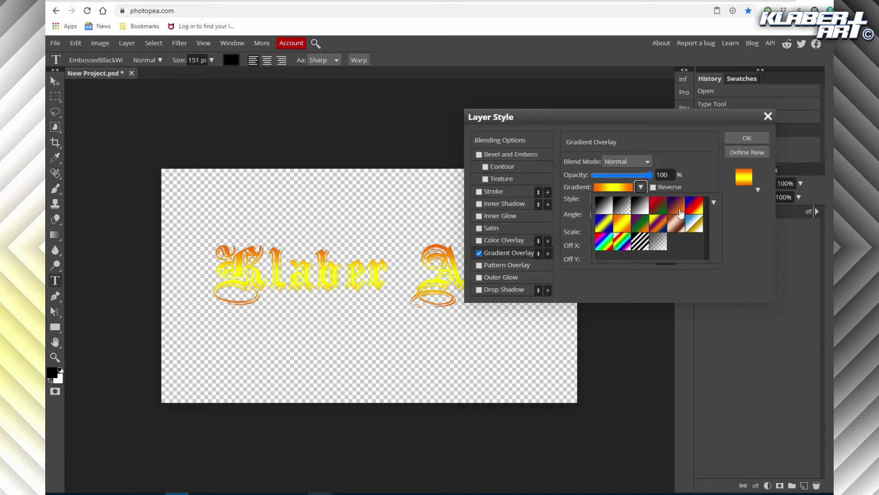
click(757, 140)
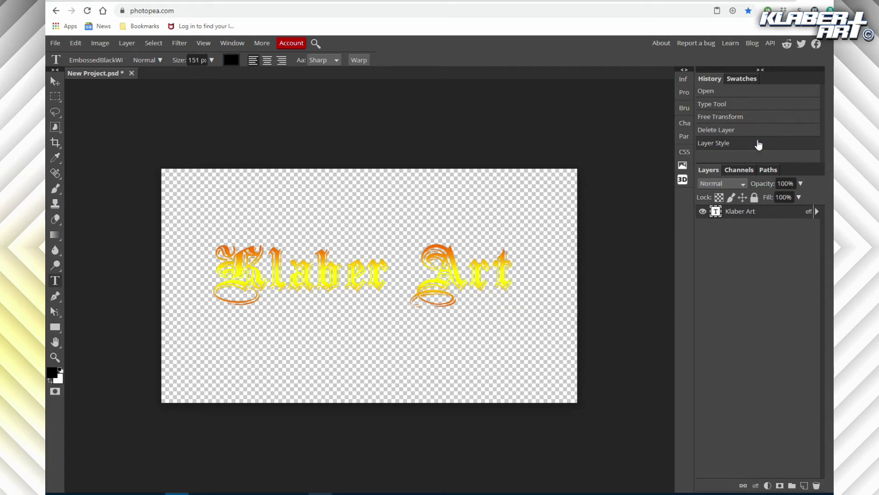
Add a Stroke effect to the text layer and set its color to a dark red around hex 840000.
right_click(772, 213)
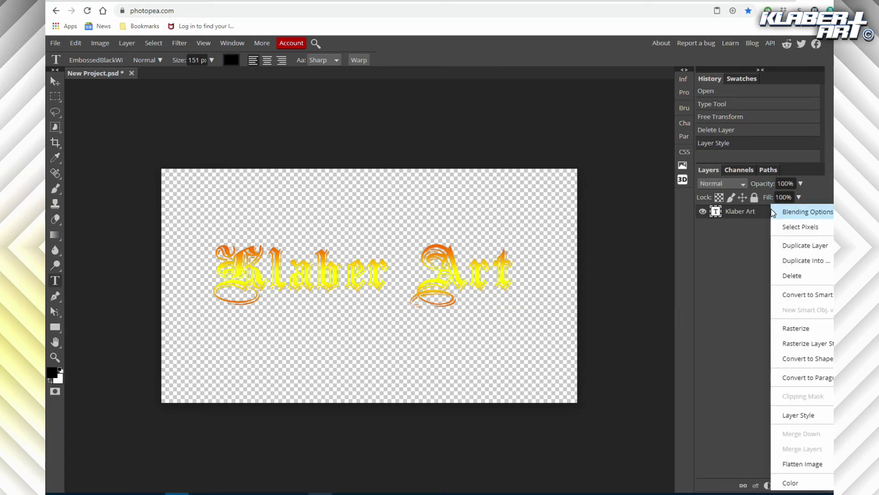
click(797, 218)
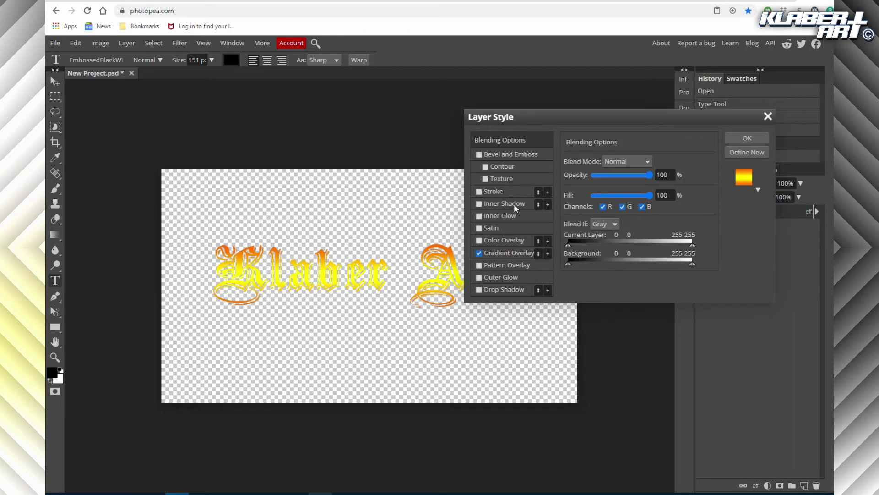
click(501, 196)
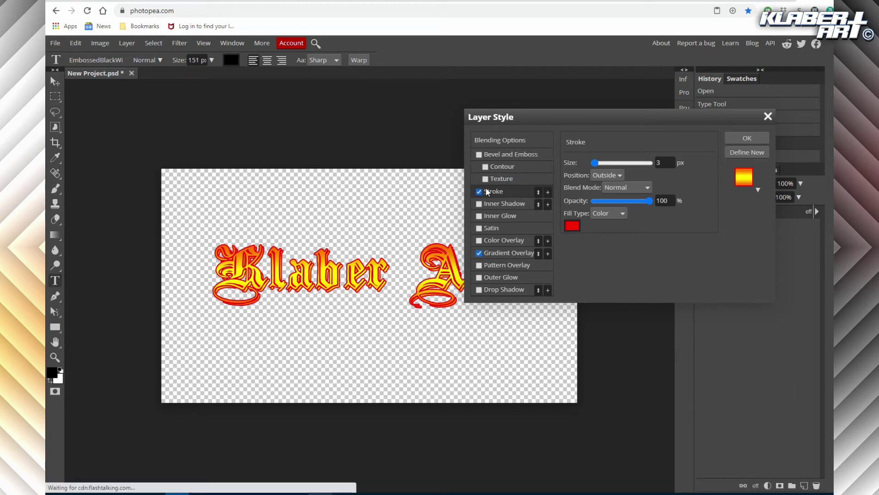
click(572, 225)
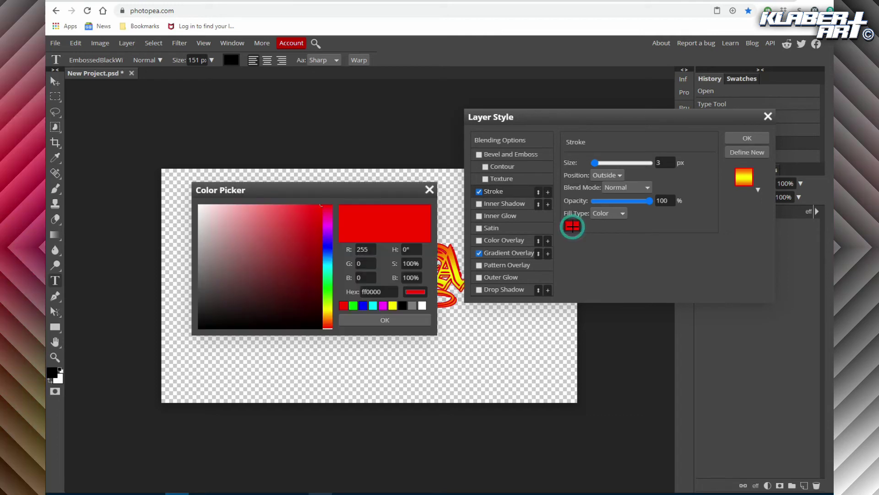
drag(299, 290, 322, 321)
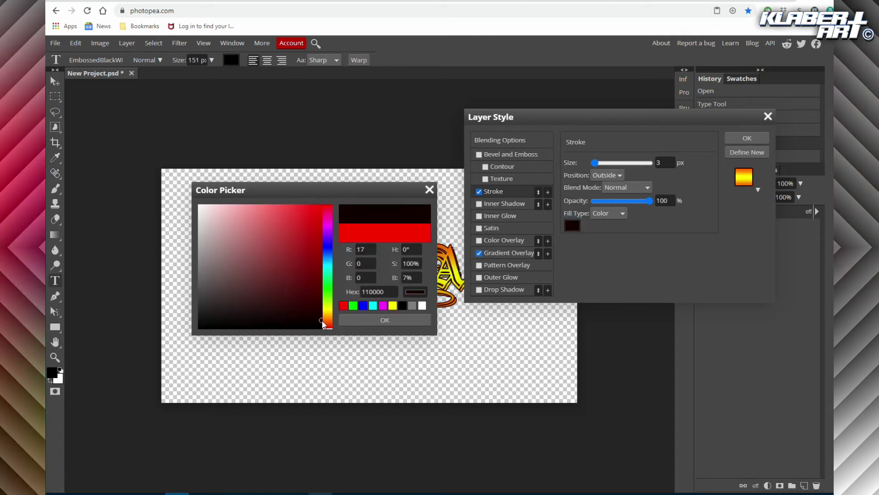
mouse_move(312, 249)
mouse_down()
mouse_move(332, 246)
mouse_move(336, 272)
mouse_up()
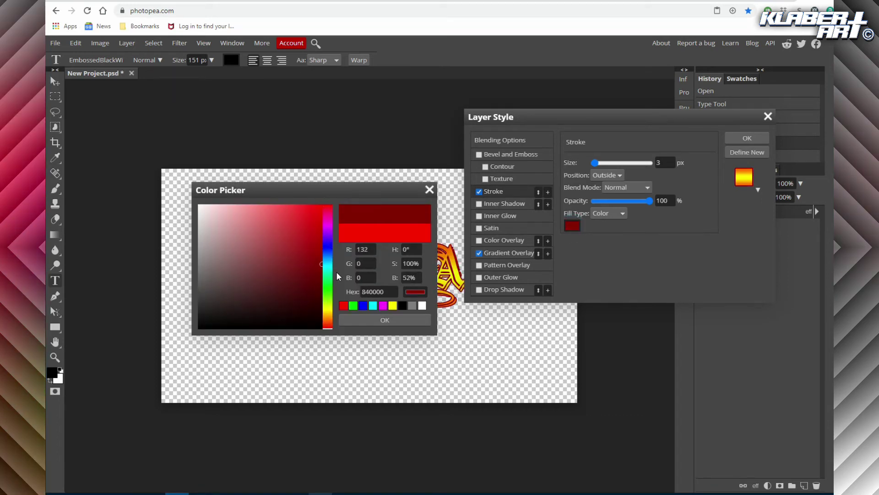
click(380, 321)
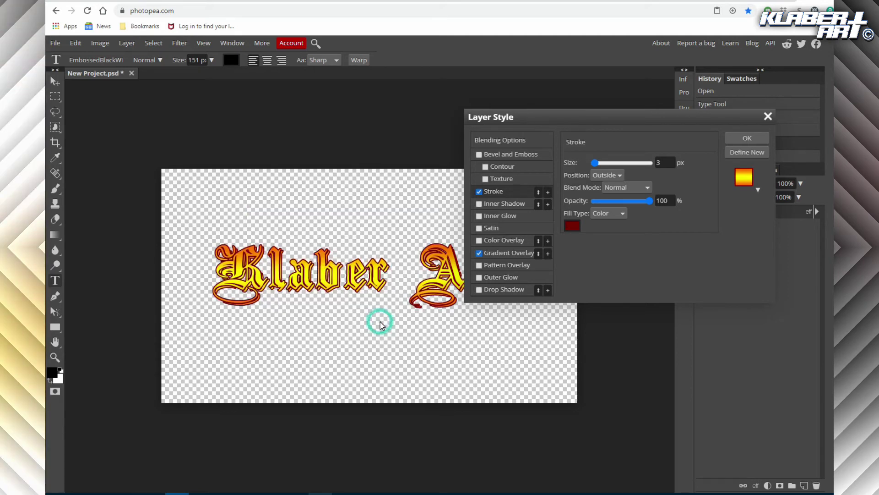
Add a Drop Shadow effect to the text layer and set its color to black, hex 000000.
click(507, 290)
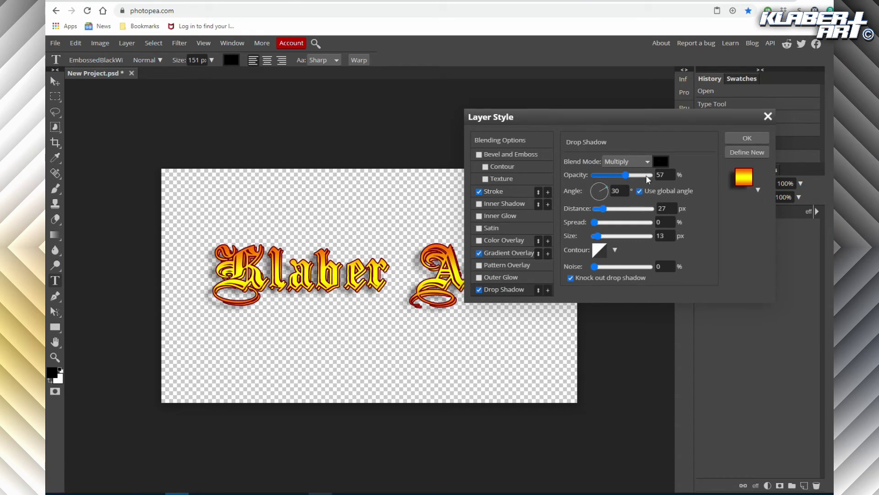
click(660, 164)
mouse_move(320, 220)
mouse_down()
mouse_move(310, 215)
mouse_move(318, 208)
mouse_up()
drag(320, 277, 321, 327)
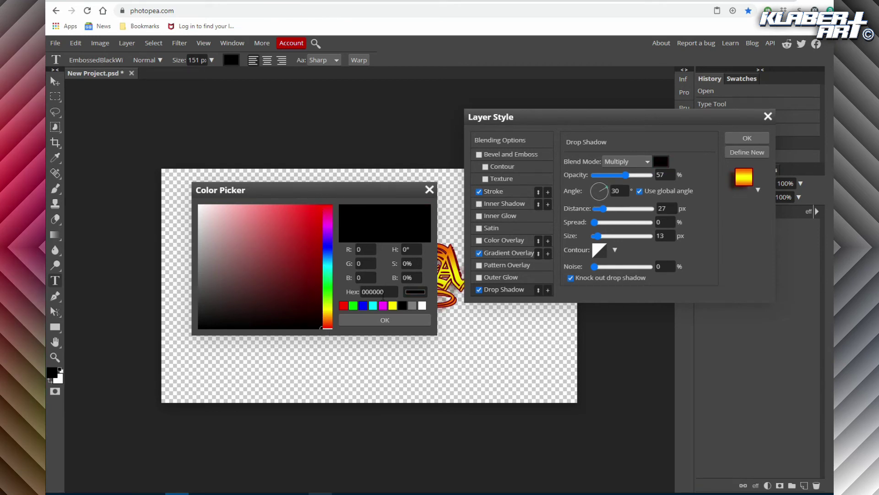
click(387, 323)
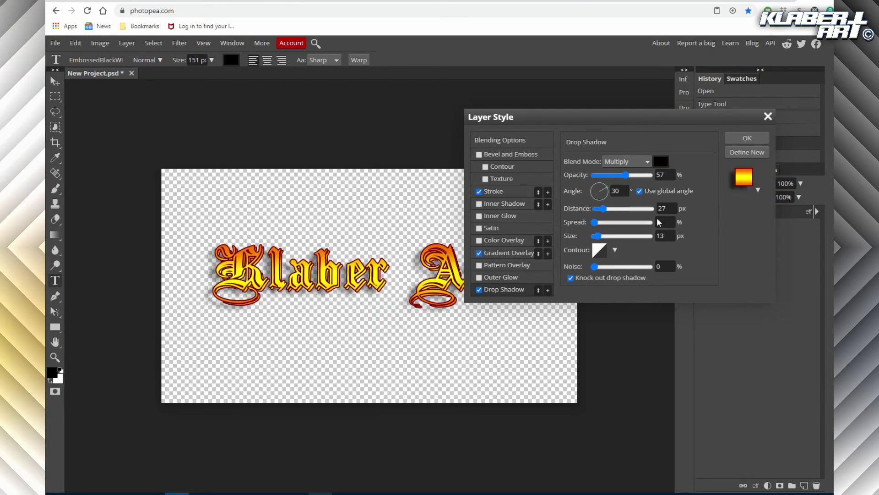
Set the drop shadow's angle to 134° and its distance to 19 px, and apply the layer style.
click(597, 191)
drag(595, 191, 604, 211)
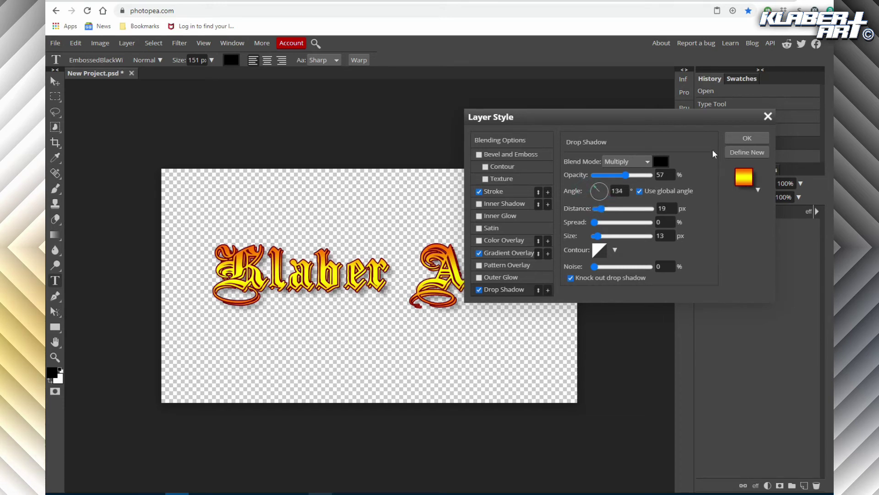
click(735, 139)
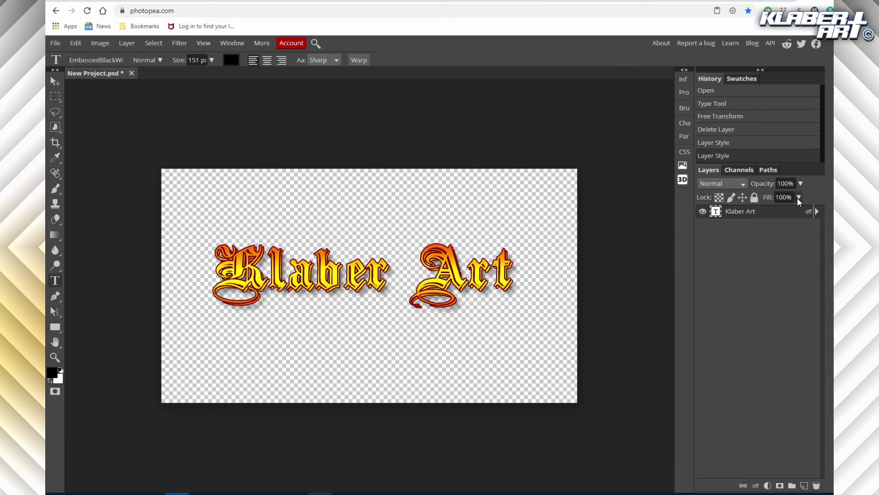
Turn off the text layer's Gradient Overlay and reduce the layer's fill to 0%, keeping only the stroke and drop shadow.
right_click(764, 215)
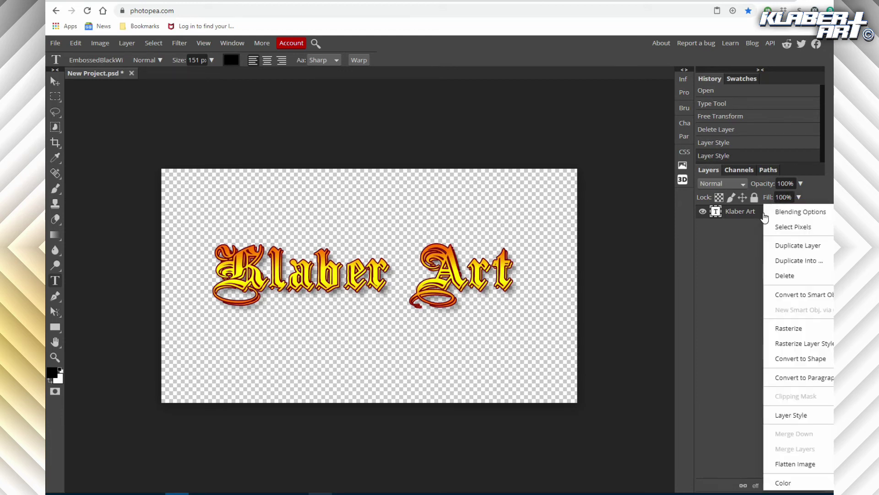
click(778, 210)
click(480, 253)
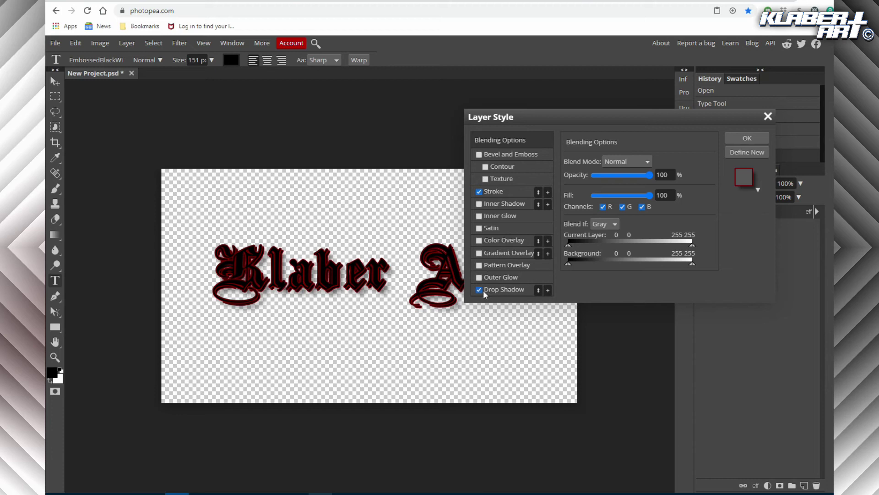
click(747, 138)
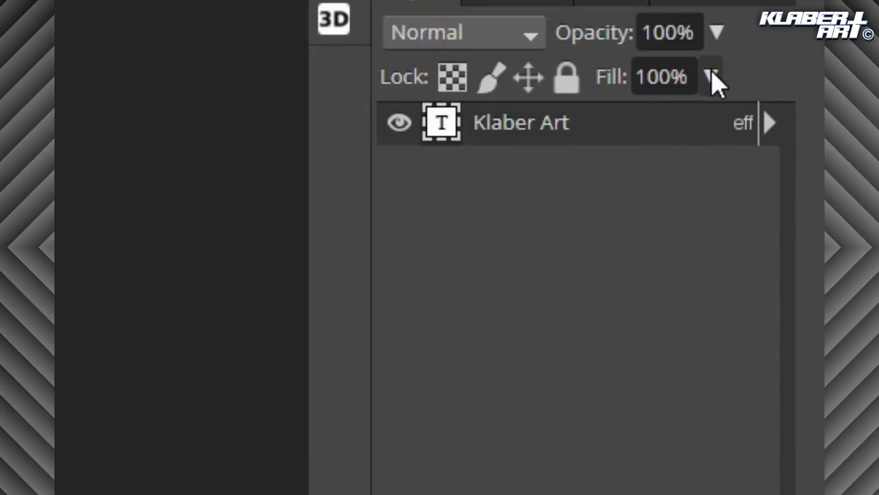
click(713, 75)
drag(696, 109, 572, 128)
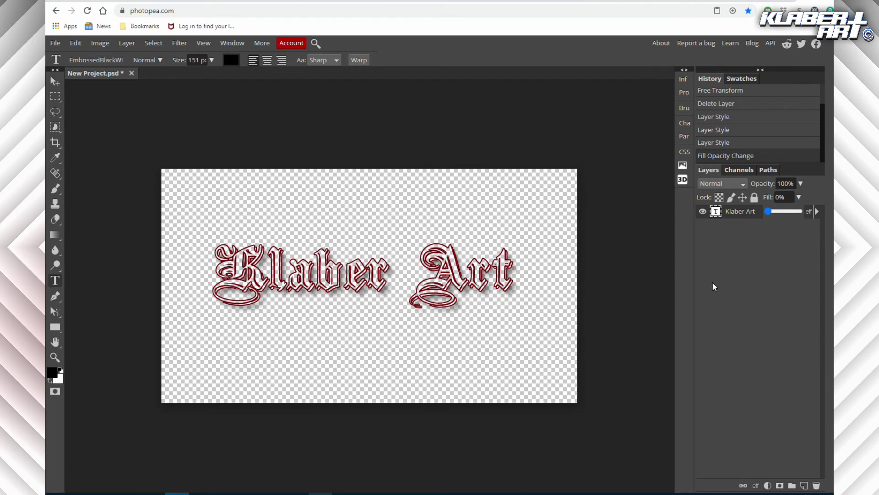
Export the outline-only version of the logo as a PNG at 1280 × 720 px and 100% quality.
click(59, 42)
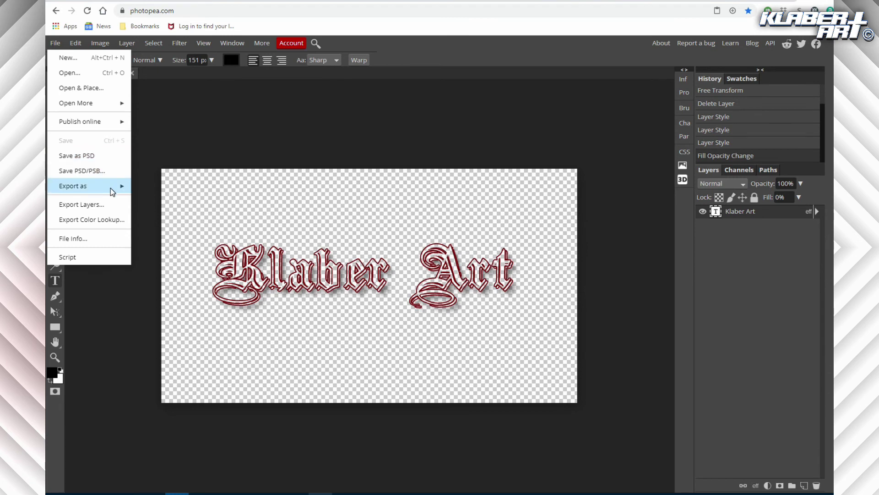
mouse_move(110, 188)
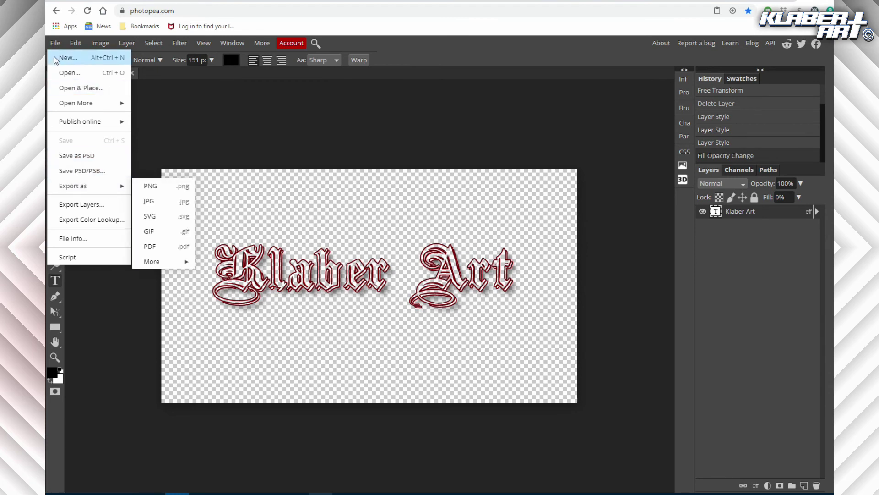
click(162, 186)
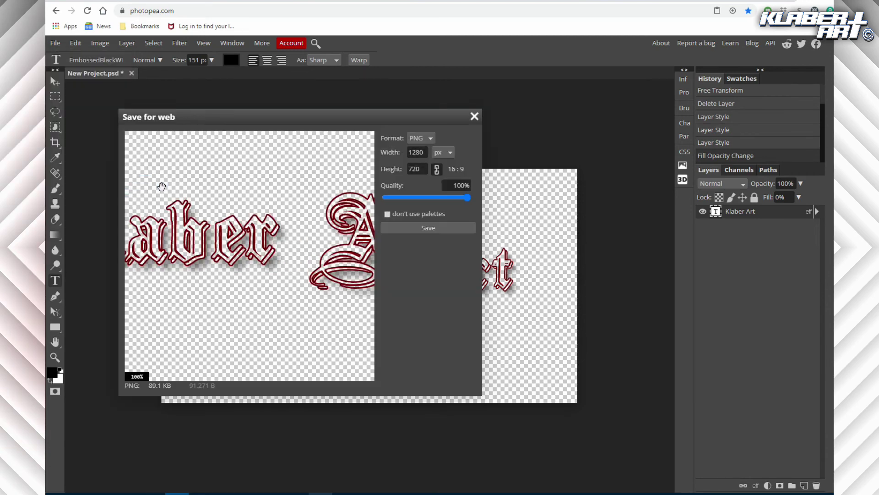
click(429, 228)
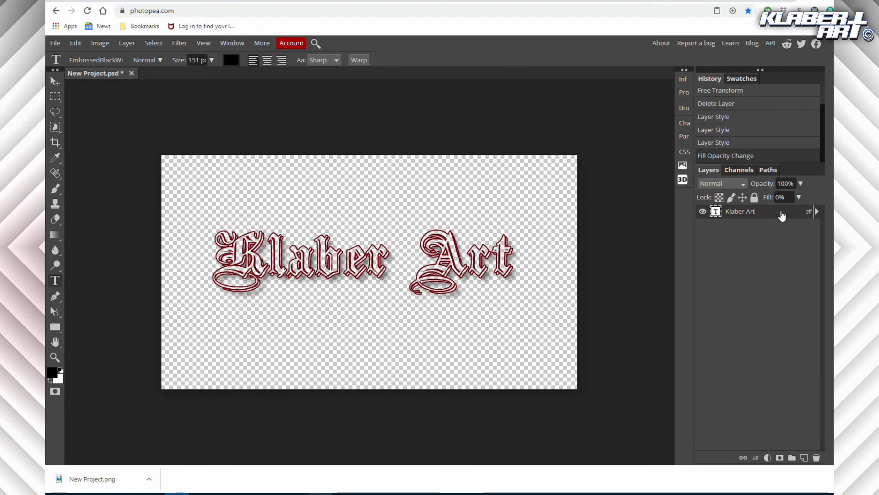
Turn the text layer's Gradient Overlay back on, leaving Color Overlay off, and apply the layer style.
right_click(780, 213)
click(799, 183)
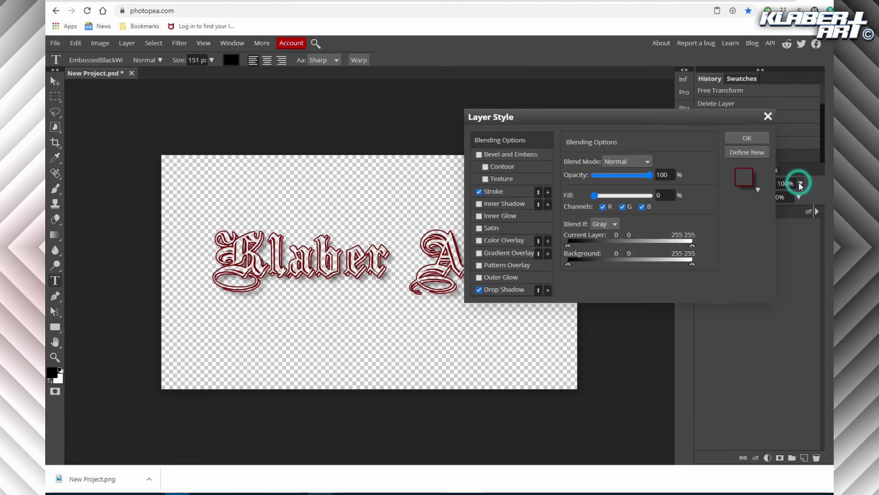
click(479, 240)
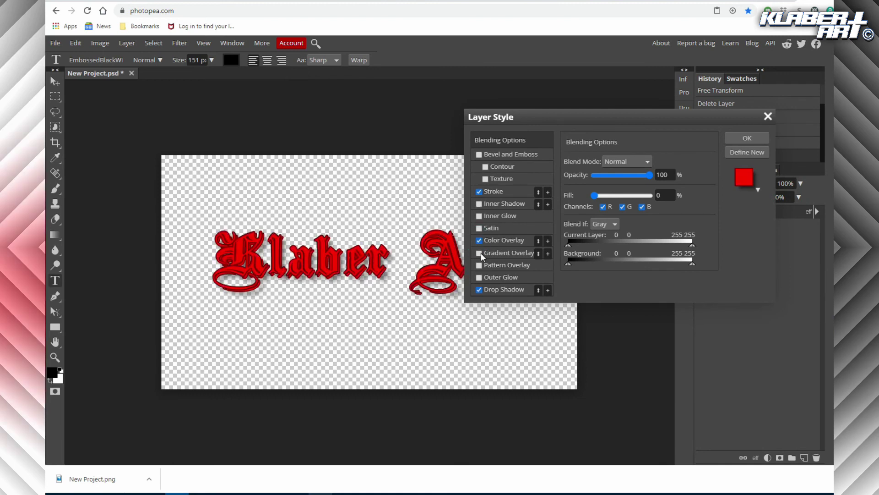
click(479, 240)
click(479, 253)
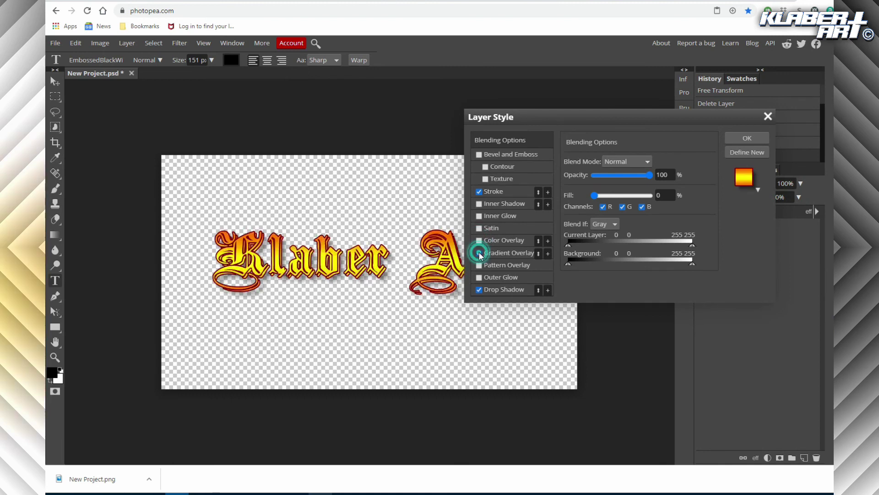
click(747, 137)
Export the gradient-filled version of the logo as a PNG at 1280 × 720 px and 100% quality.
click(56, 44)
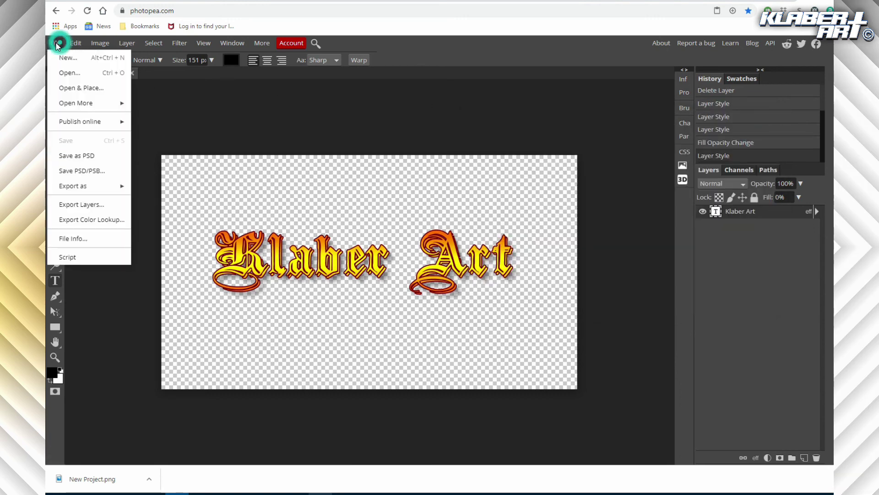
mouse_move(90, 186)
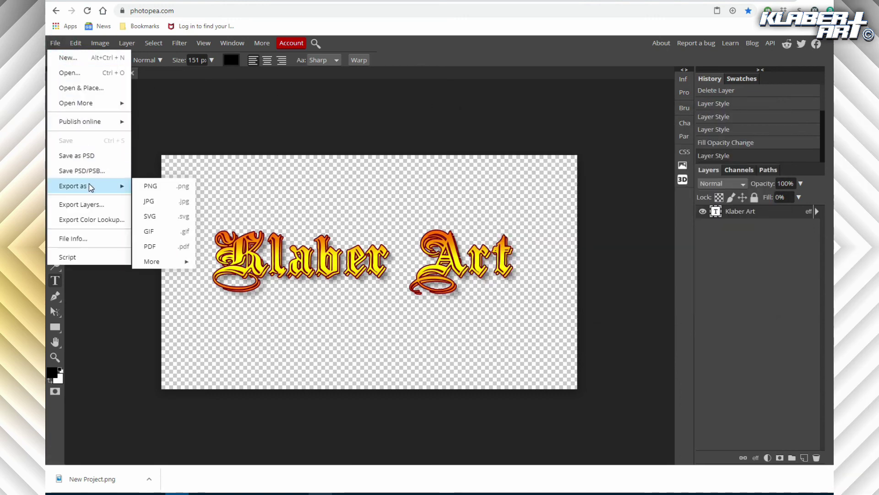
click(151, 186)
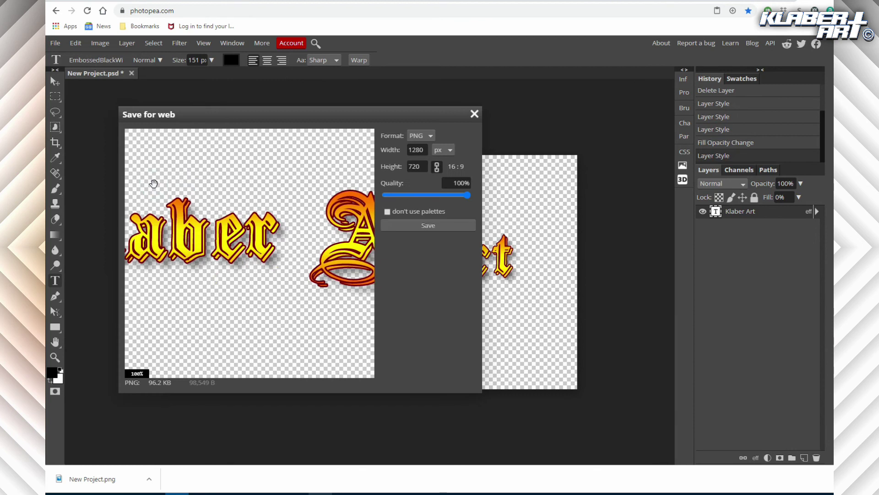
click(441, 225)
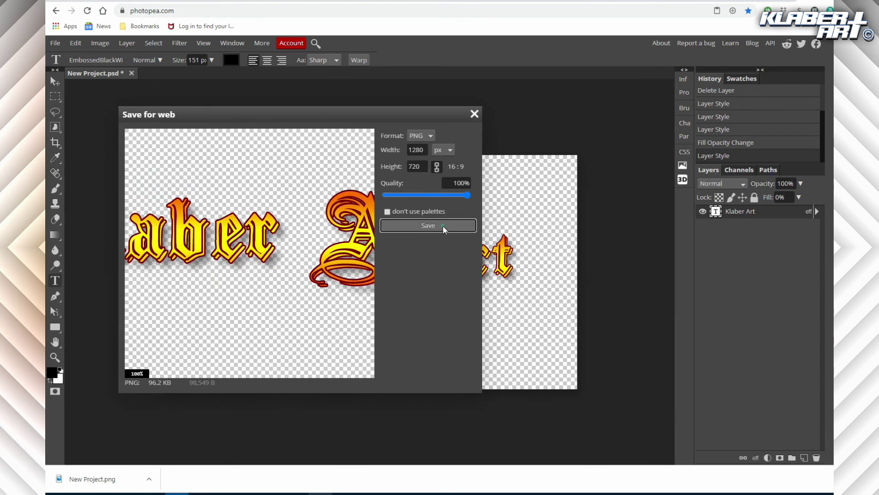